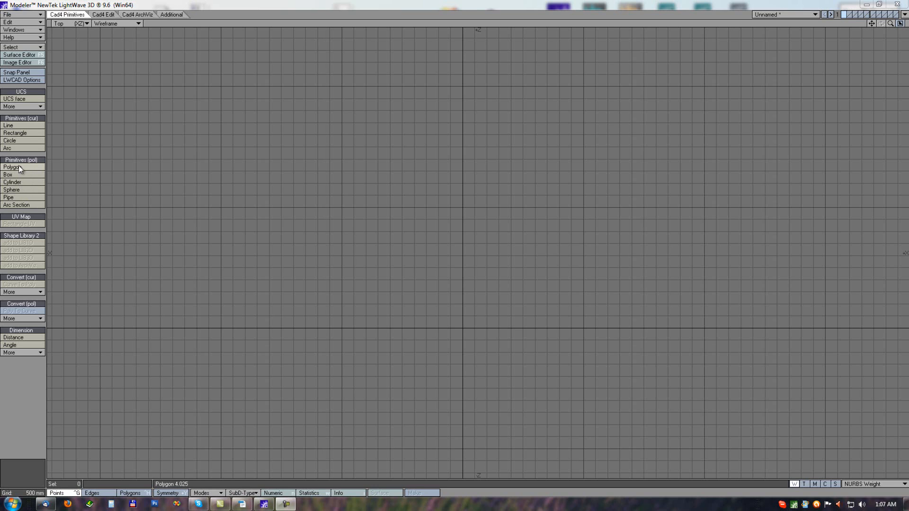
# Step: Draw two separate rectangle curves in the Top view, a smaller upper-left one and a larger one beside it
pyautogui.click(30, 134)
pyautogui.moveTo(183, 92); pyautogui.dragTo(303, 216)
pyautogui.press('Return')
pyautogui.moveTo(371, 152); pyautogui.dragTo(537, 331)
pyautogui.press('Return')
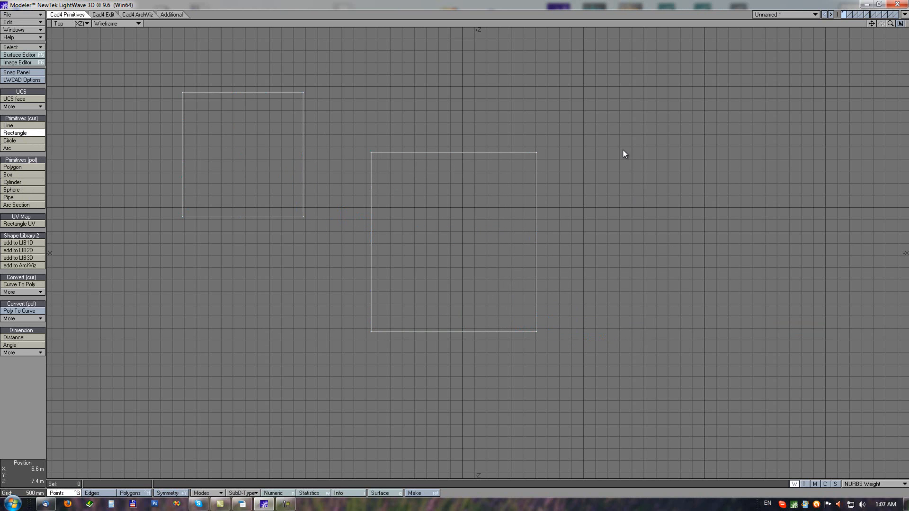
# Step: Draw a circle with a radius of about 3.24 m overlapping both rectangles and show its numeric settings
pyautogui.click(24, 141)
pyautogui.moveTo(345, 182); pyautogui.dragTo(379, 251)
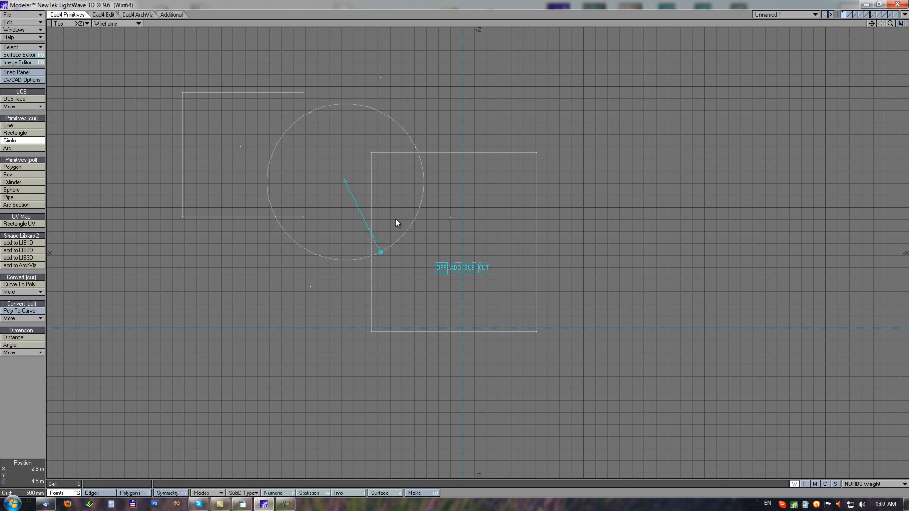
pyautogui.press('n')
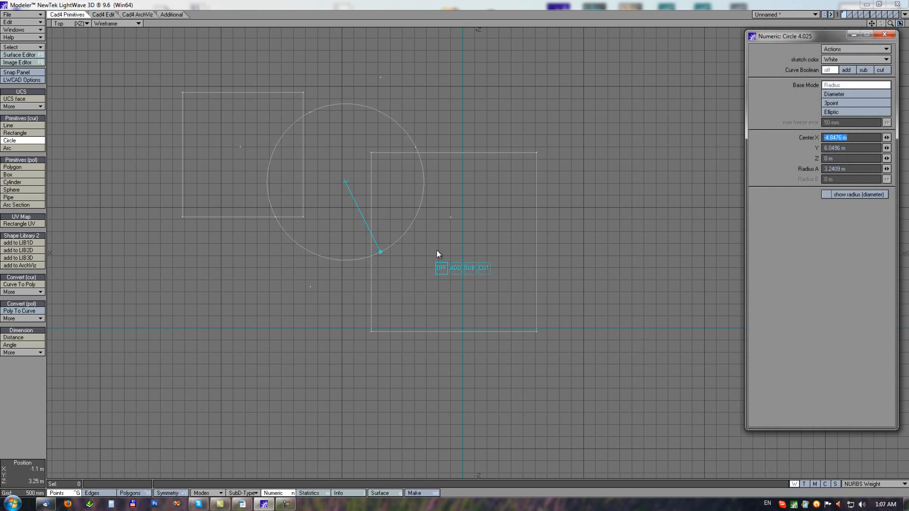
# Step: Try the add, sub and cut Curve Boolean modes on the circle, finish on add, and close the numeric settings
pyautogui.click(455, 268)
pyautogui.click(469, 269)
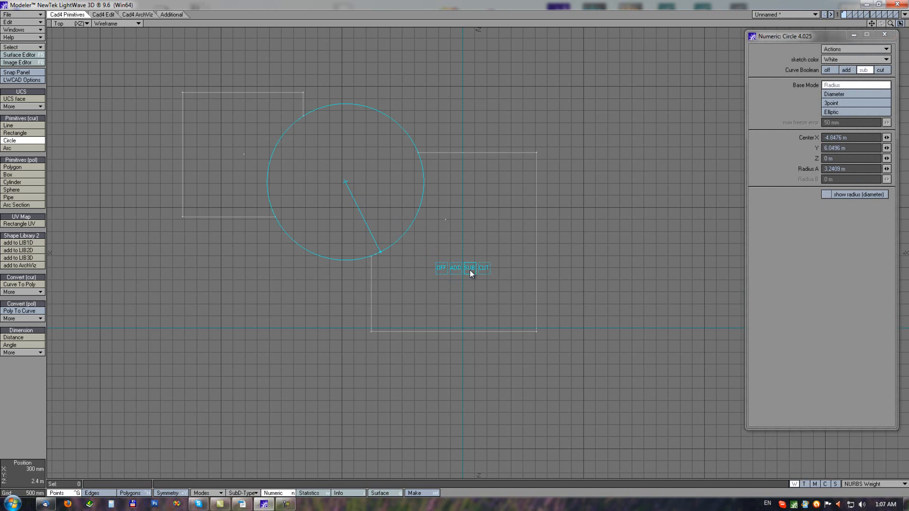
pyautogui.click(484, 267)
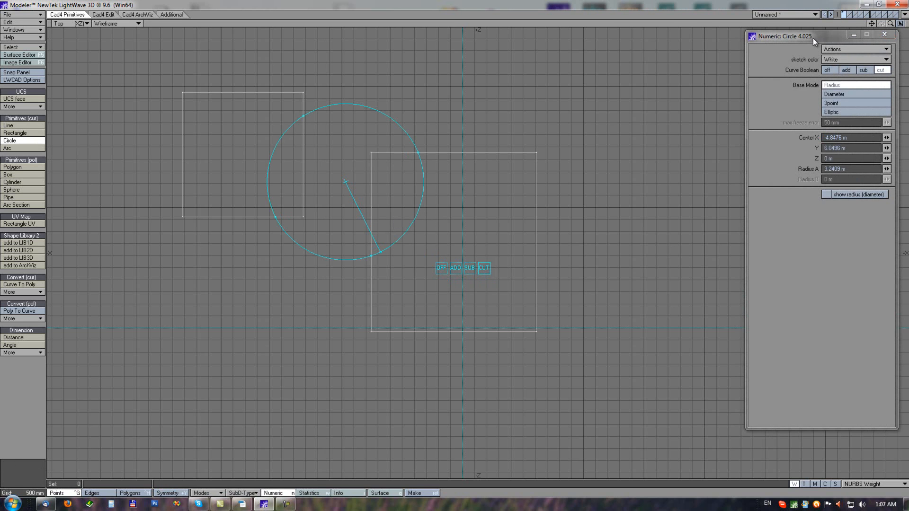
pyautogui.click(864, 70)
pyautogui.click(846, 70)
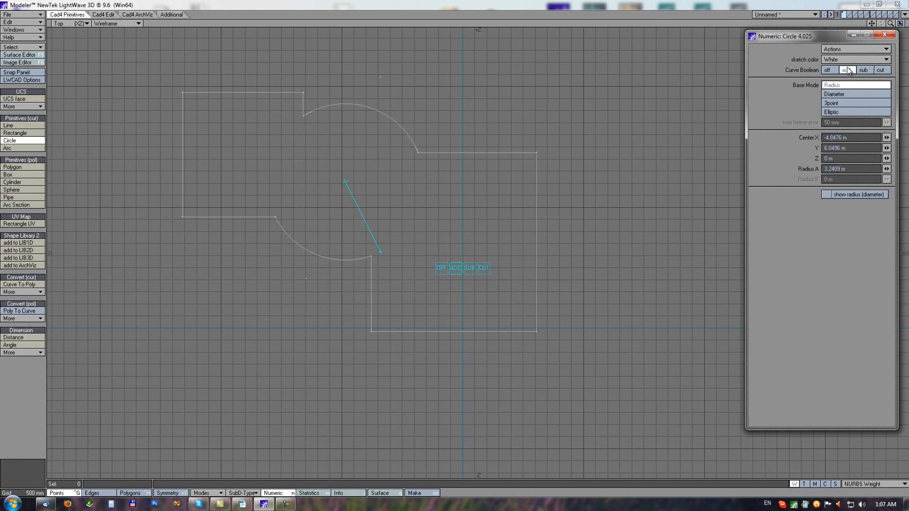
pyautogui.click(885, 35)
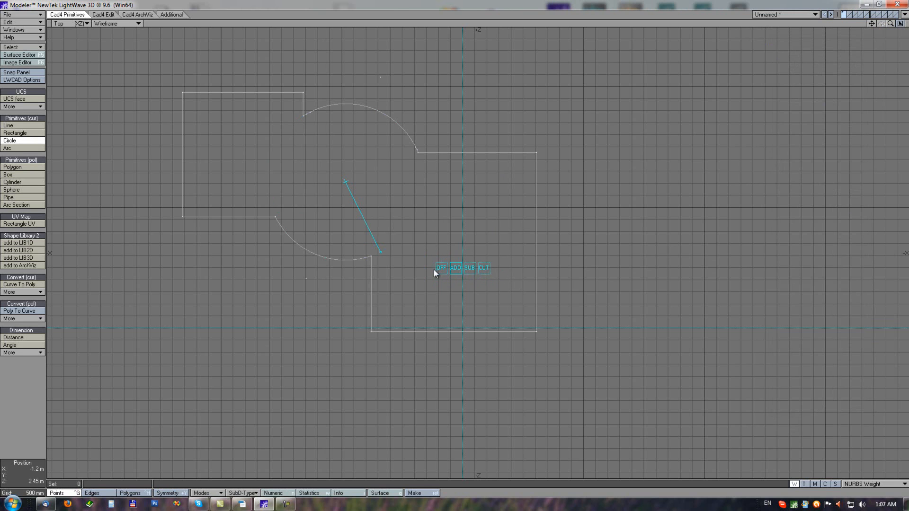
# Step: Move the added circle down toward the smaller rectangle and add two more circles along the larger rectangle's right side
pyautogui.moveTo(344, 184); pyautogui.dragTo(305, 217)
pyautogui.moveTo(547, 131); pyautogui.dragTo(522, 205)
pyautogui.moveTo(546, 300); pyautogui.dragTo(532, 371)
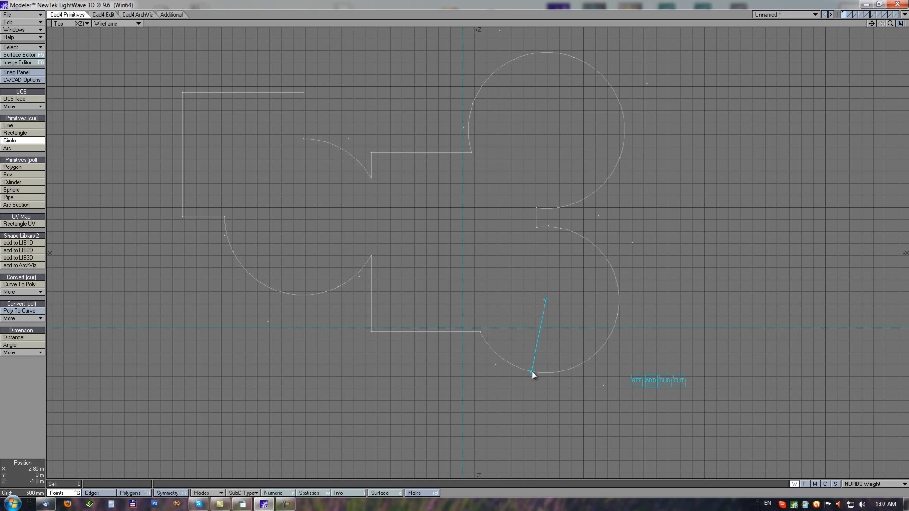
pyautogui.click(13, 140)
# Step: Add a rectangle over the upper-right corner of the small rectangle to the combined outline
pyautogui.click(24, 133)
pyautogui.moveTo(274, 58); pyautogui.dragTo(348, 122)
pyautogui.press('space')
# Step: Subtract three circles from the outline, one at its lower-left edge and one from each large round lobe
pyautogui.click(35, 140)
pyautogui.moveTo(276, 290); pyautogui.dragTo(232, 345)
pyautogui.click(393, 368)
pyautogui.press('space')
pyautogui.moveTo(628, 278); pyautogui.dragTo(605, 317)
pyautogui.press('space')
pyautogui.moveTo(636, 127); pyautogui.dragTo(622, 177)
pyautogui.press('space')
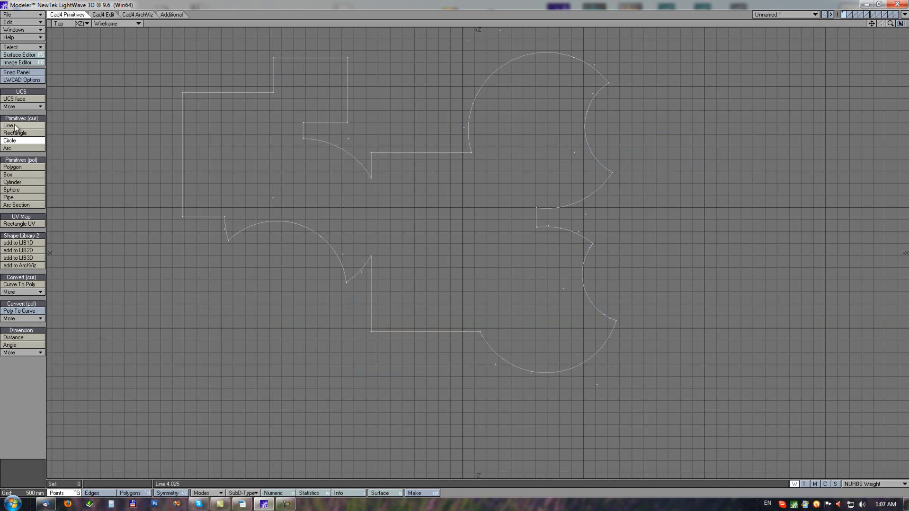
# Step: Subtract a triangular notch from the lower-right lobe of the outline with the Line tool
pyautogui.click(24, 125)
pyautogui.click(657, 223)
pyautogui.click(428, 312)
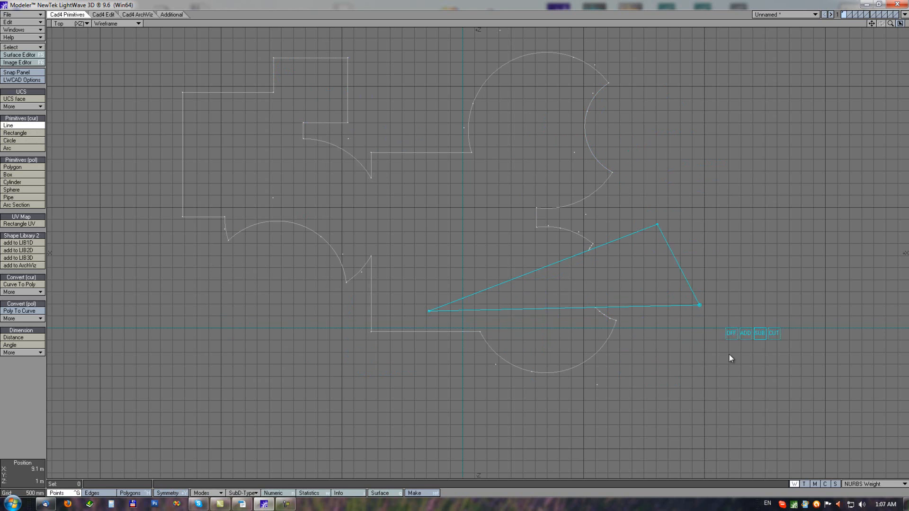
pyautogui.click(723, 359)
pyautogui.press('space')
# Step: Draw two straight lines crossing the outline, one through its central part and one through its left part
pyautogui.click(588, 304)
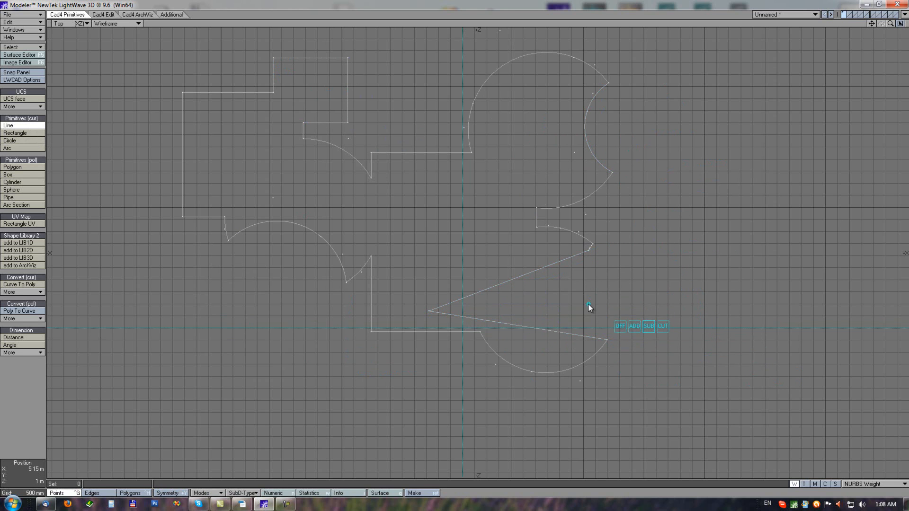
pyautogui.click(377, 107)
pyautogui.press('space')
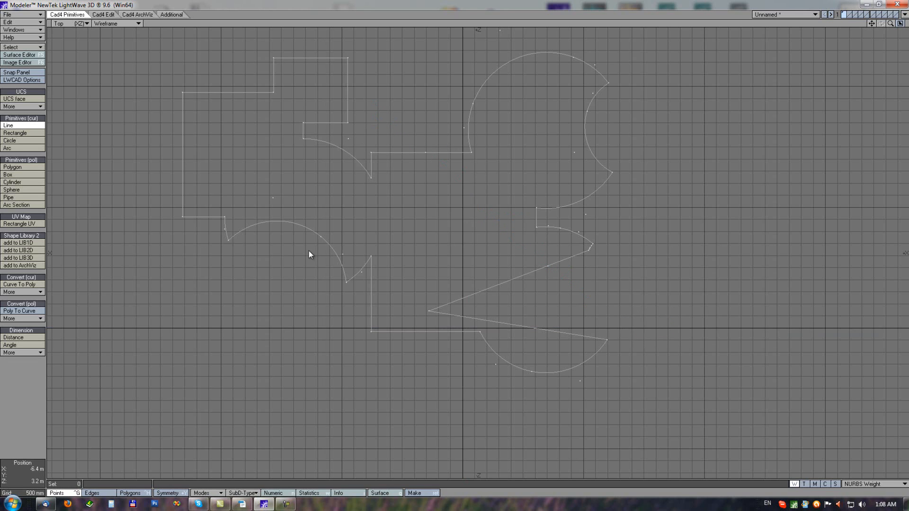
pyautogui.click(214, 71)
pyautogui.click(284, 322)
pyautogui.press('space')
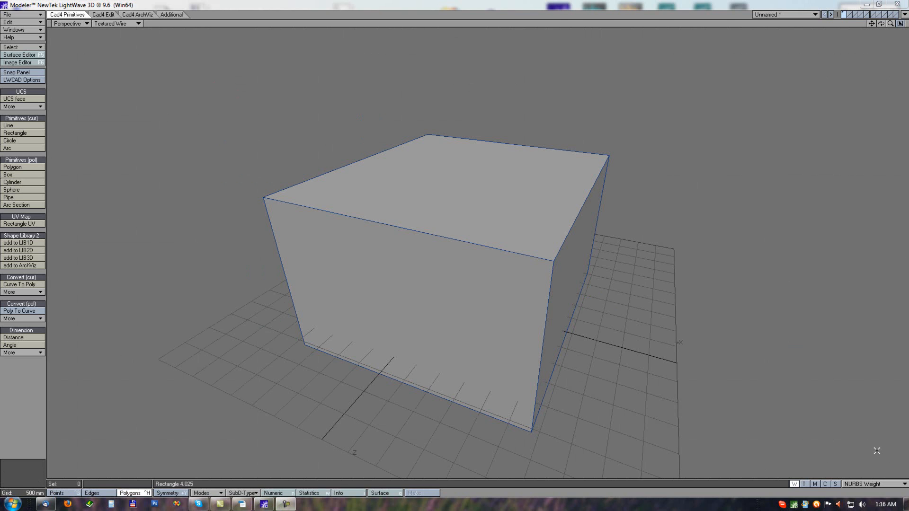
# Step: Draw a rectangle on the box's front face with cut and the pol option, and raise its upper corner past the top edge
pyautogui.click(18, 133)
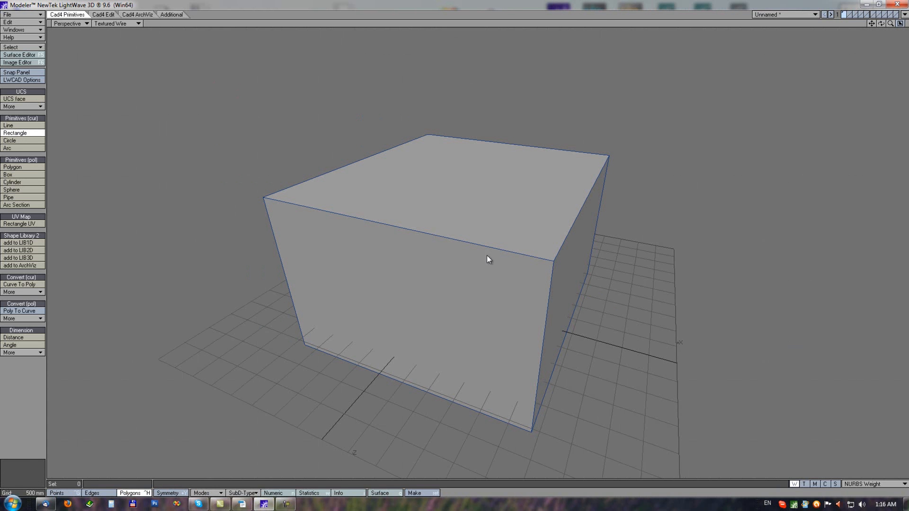
pyautogui.moveTo(500, 222)
pyautogui.keyDown('alt'); pyautogui.mouseDown()
pyautogui.moveTo(491, 369)
pyautogui.moveTo(531, 187)
pyautogui.moveTo(578, 331)
pyautogui.moveTo(434, 282)
pyautogui.moveTo(424, 316)
pyautogui.moveTo(442, 280)
pyautogui.moveTo(527, 280)
pyautogui.moveTo(604, 242)
pyautogui.moveTo(665, 189)
pyautogui.mouseUp(); pyautogui.keyUp('alt')
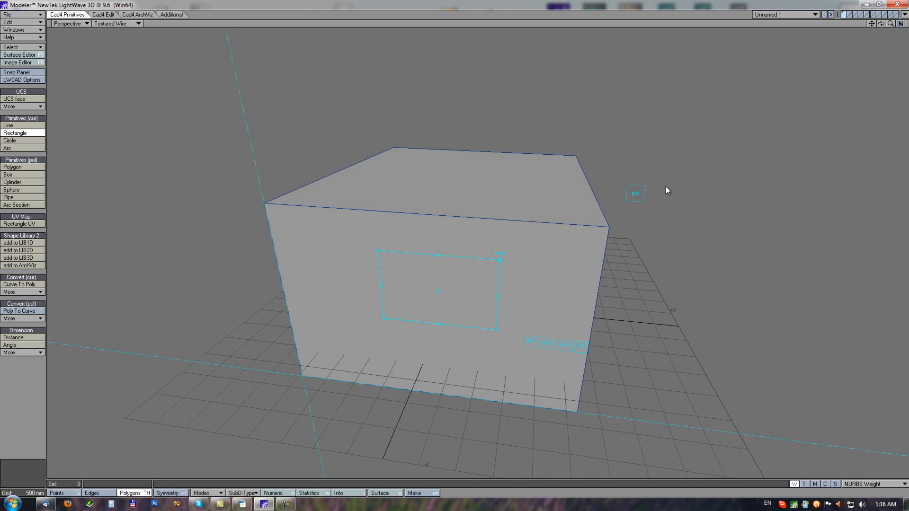
pyautogui.click(634, 193)
pyautogui.moveTo(502, 259); pyautogui.dragTo(500, 221)
# Step: Cut a rectangle into the box's top face and a line from its front corner to the right edge
pyautogui.keyDown('alt'); pyautogui.moveTo(536, 185); pyautogui.dragTo(496, 246); pyautogui.keyUp('alt')
pyautogui.moveTo(434, 155); pyautogui.dragTo(490, 257)
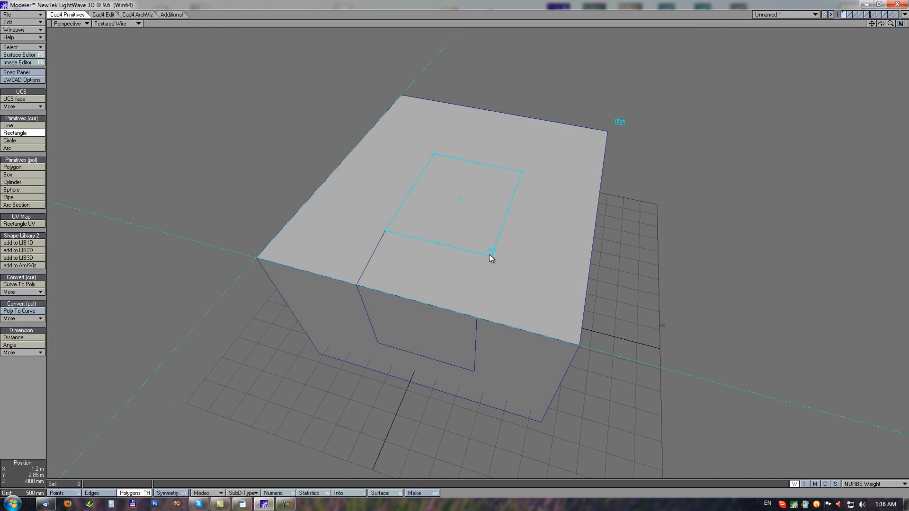
pyautogui.click(15, 125)
pyautogui.click(493, 256)
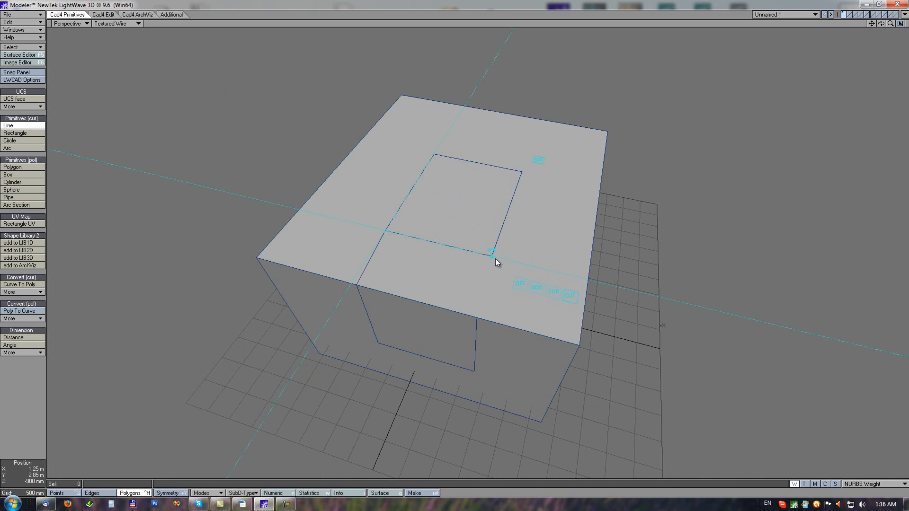
pyautogui.click(589, 281)
# Step: Cut one circle into the box's top face and another into its right side face
pyautogui.click(10, 140)
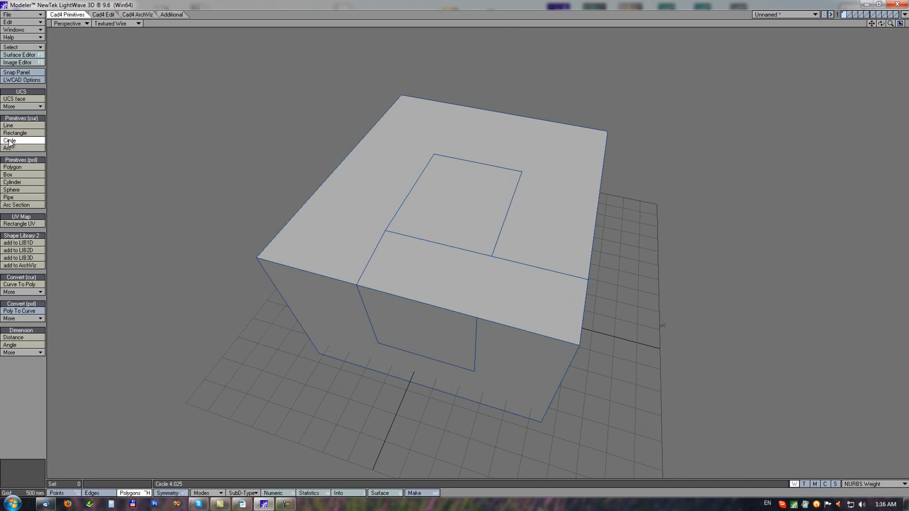
pyautogui.click(530, 189)
pyautogui.click(550, 227)
pyautogui.keyDown('alt'); pyautogui.moveTo(555, 372); pyautogui.dragTo(420, 298); pyautogui.keyUp('alt')
pyautogui.click(502, 248)
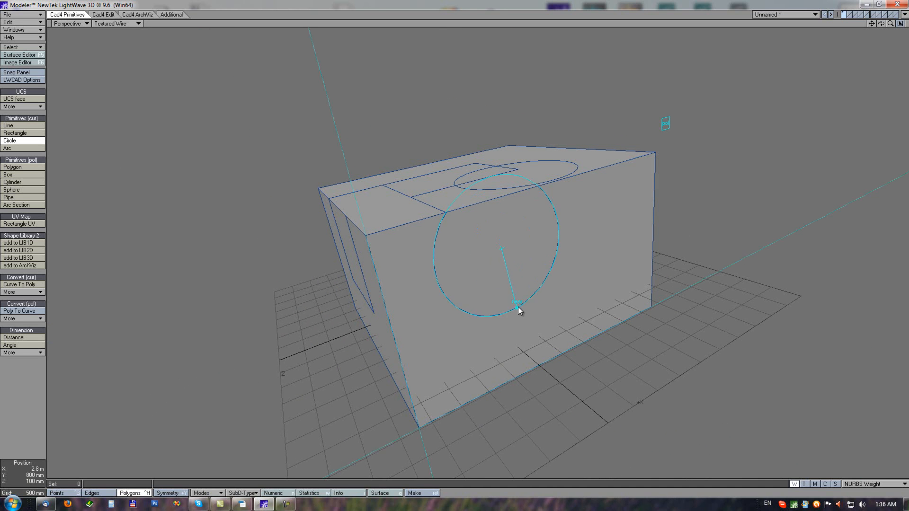
pyautogui.click(520, 316)
pyautogui.keyDown('alt'); pyautogui.moveTo(521, 316); pyautogui.dragTo(550, 301); pyautogui.keyUp('alt')
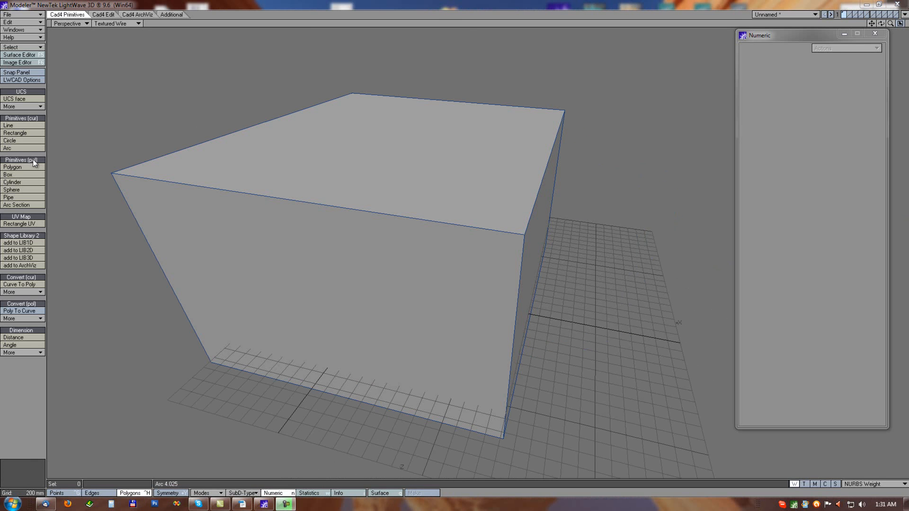
# Step: Draw a flat box on the block's front face, compare Polygon Boolean off and add, and enlarge it to about 2.09 by 2.16 m
pyautogui.click(8, 175)
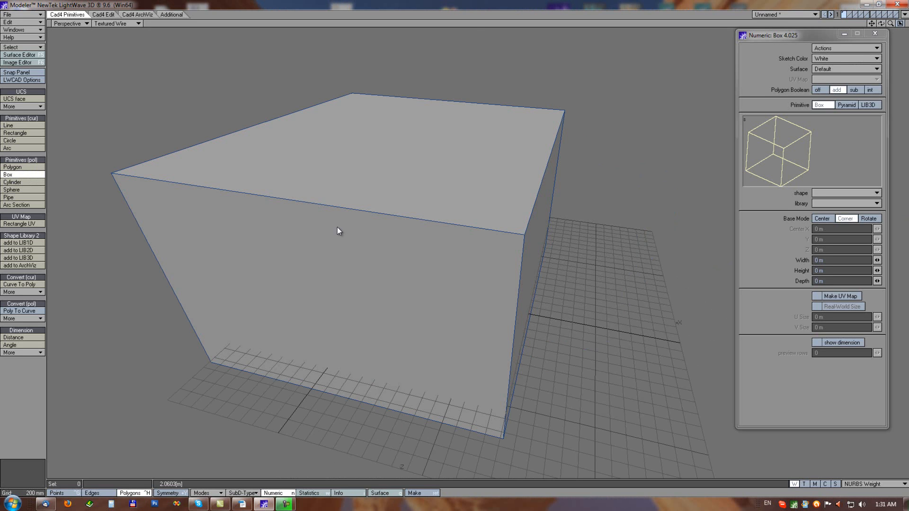
pyautogui.moveTo(274, 293); pyautogui.dragTo(384, 171)
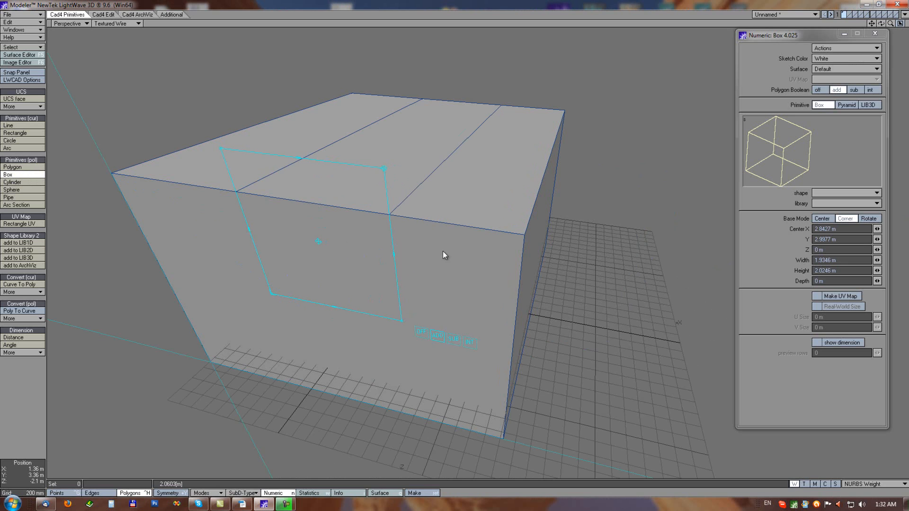
pyautogui.click(421, 333)
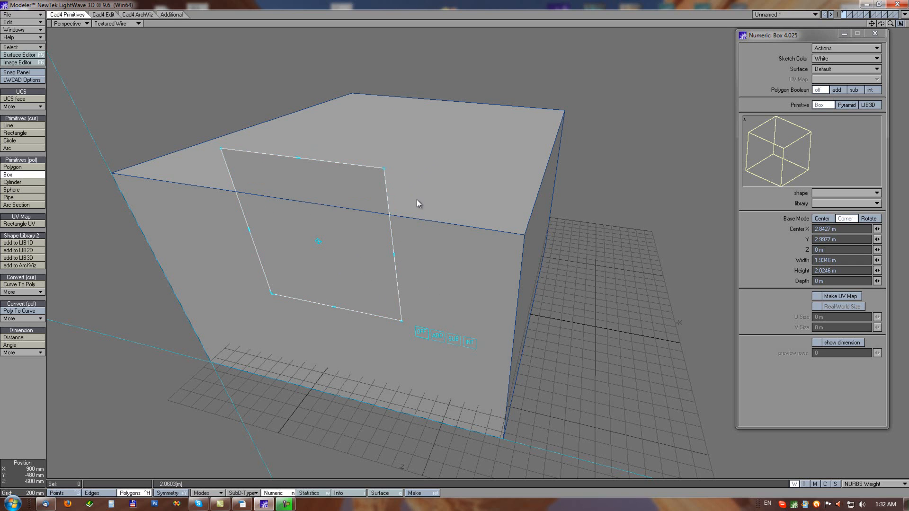
pyautogui.click(437, 336)
pyautogui.moveTo(383, 163); pyautogui.dragTo(403, 156)
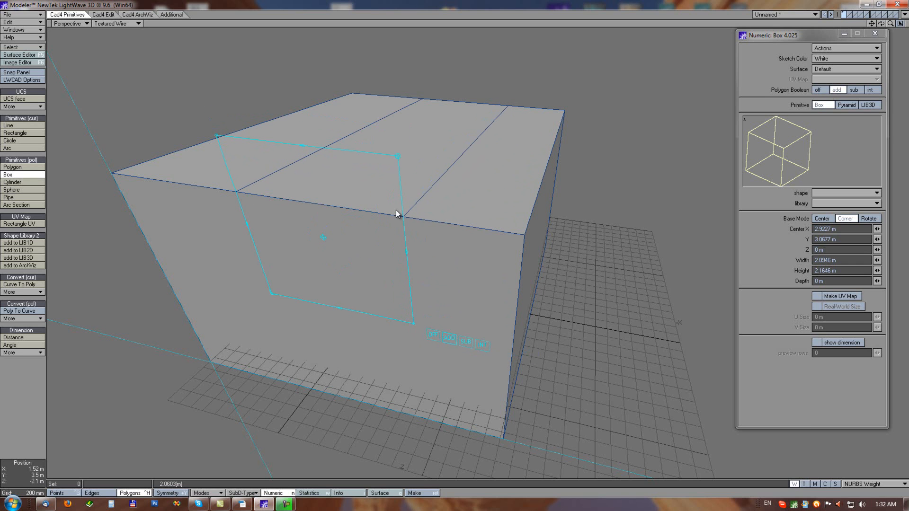
# Step: Compare the sub and int Polygon Boolean modes while resizing the flat box to about 2.07 by 2.44 m
pyautogui.click(466, 342)
pyautogui.moveTo(397, 169); pyautogui.dragTo(371, 137)
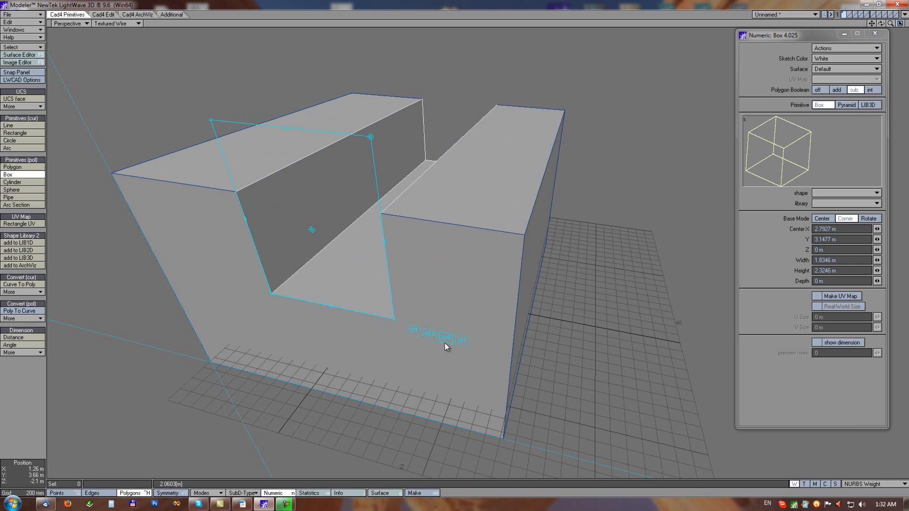
pyautogui.click(463, 341)
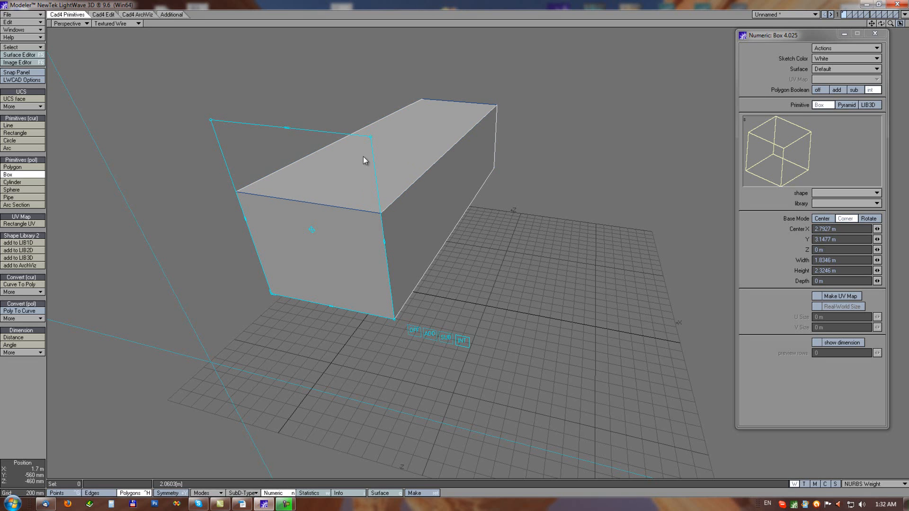
pyautogui.moveTo(372, 139); pyautogui.dragTo(393, 126)
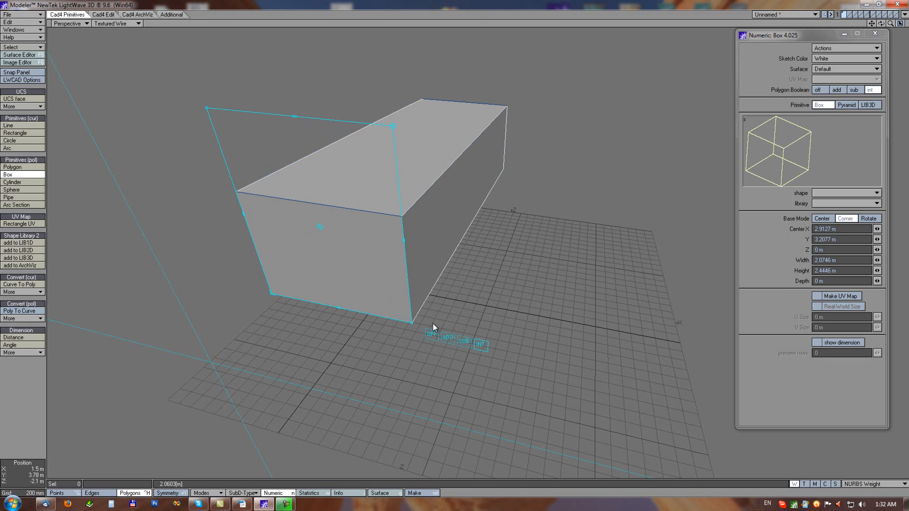
# Step: Give the box a depth of about 1.64 m into the block and compare the add, sub and int Booleans, ending on sub
pyautogui.click(431, 334)
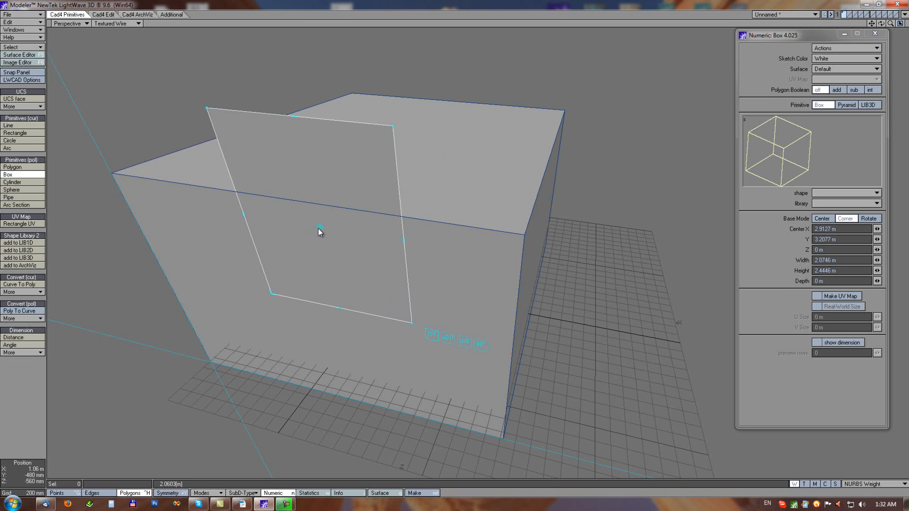
pyautogui.moveTo(318, 228); pyautogui.dragTo(387, 181)
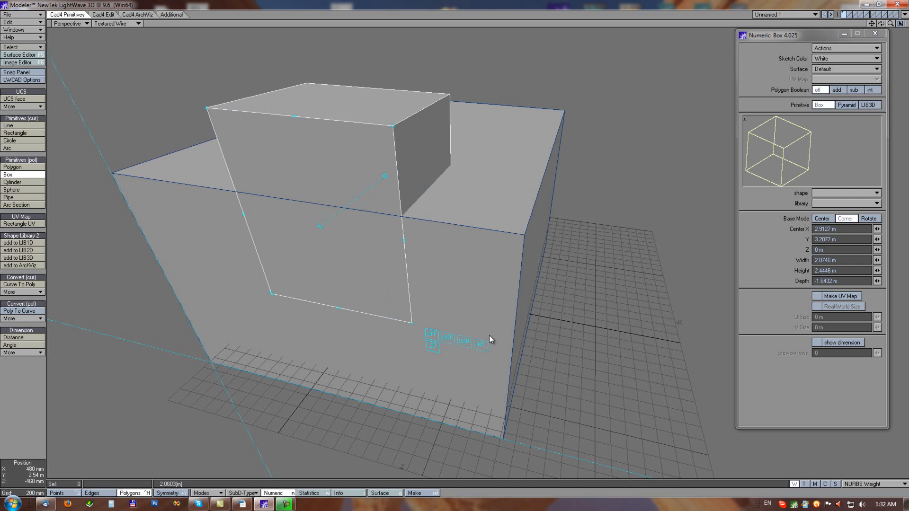
pyautogui.click(447, 339)
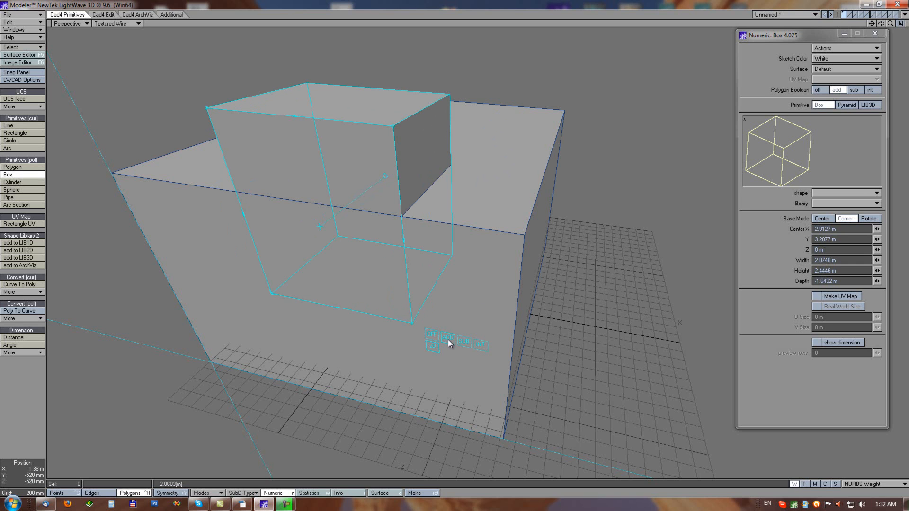
pyautogui.click(463, 342)
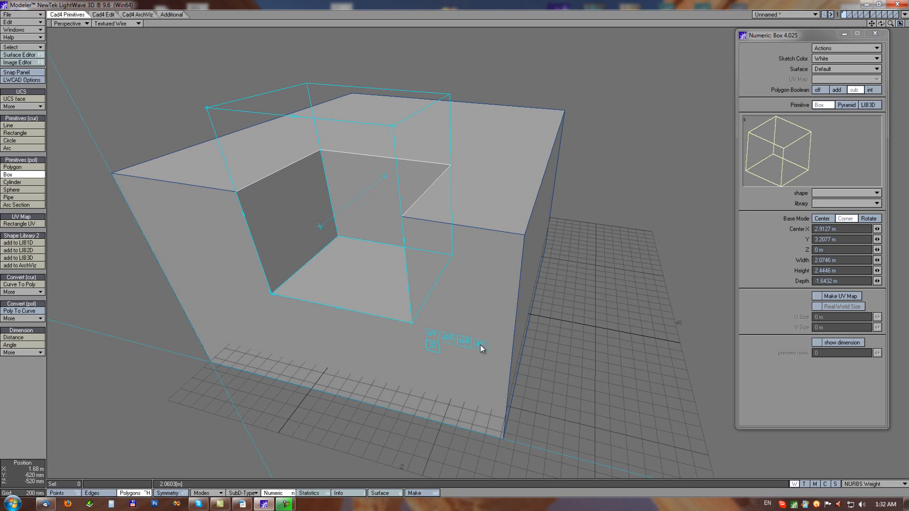
pyautogui.click(480, 344)
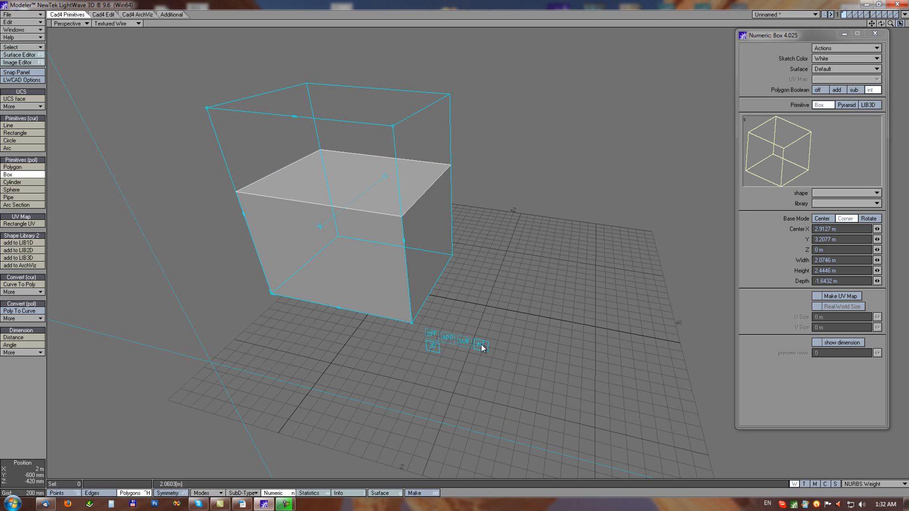
pyautogui.click(464, 345)
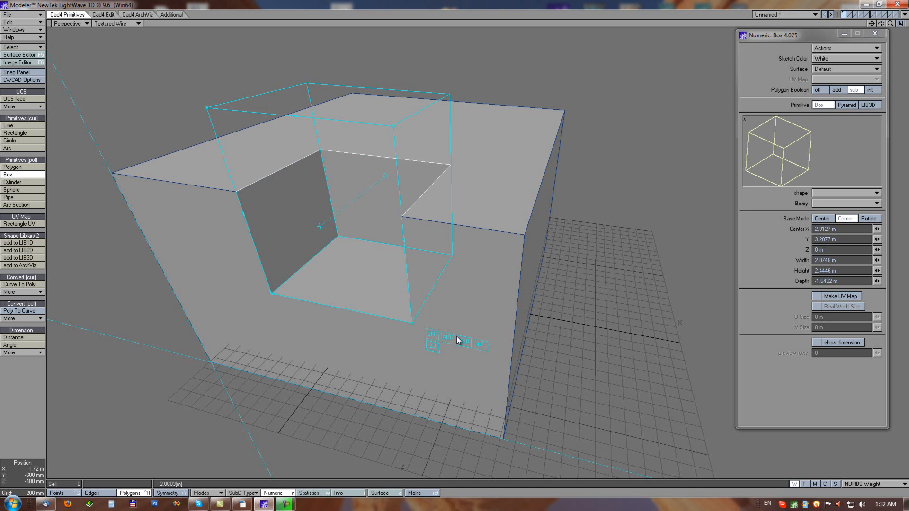
# Step: Reset the box's depth to cut through the whole block and narrow the slot to about 825 mm wide and 2.28 m high
pyautogui.keyDown('ctrl'); pyautogui.keyDown('alt'); pyautogui.moveTo(424, 378); pyautogui.dragTo(433, 350); pyautogui.keyUp('alt'); pyautogui.keyUp('ctrl')
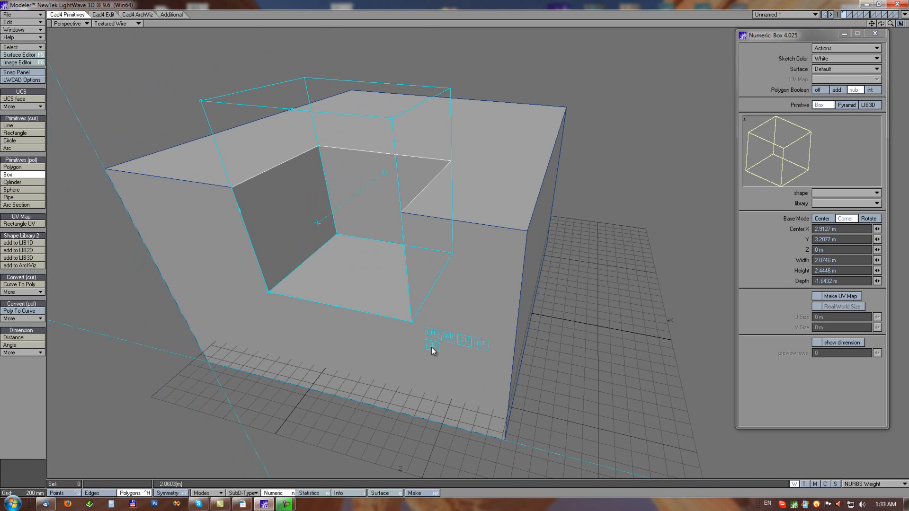
pyautogui.click(432, 345)
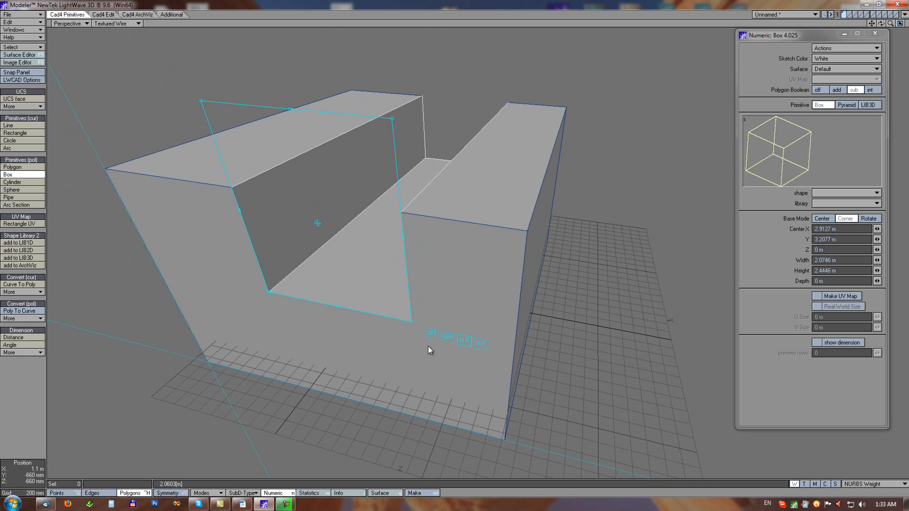
pyautogui.moveTo(281, 290); pyautogui.dragTo(347, 297)
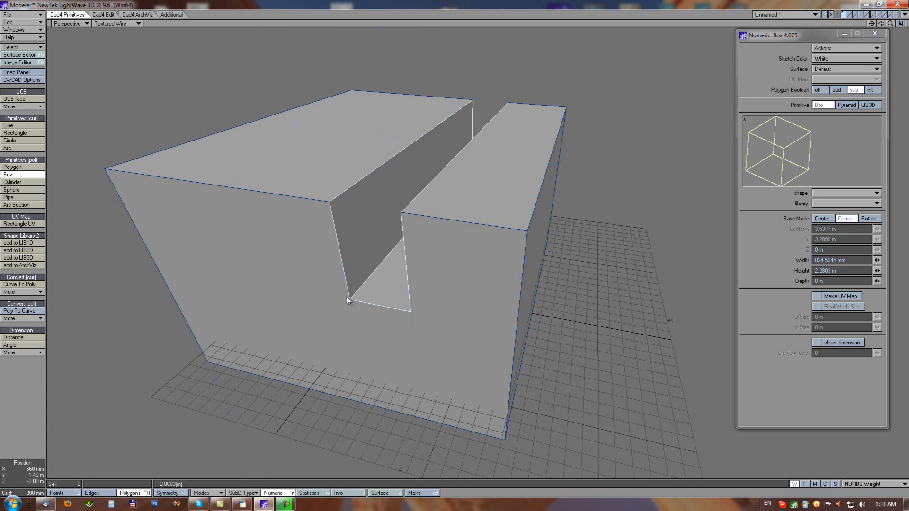
# Step: Subtract a cylinder with a radius of about 1.05 m through the block's upper-left part
pyautogui.click(40, 182)
pyautogui.moveTo(219, 186); pyautogui.dragTo(250, 263)
pyautogui.click(250, 263)
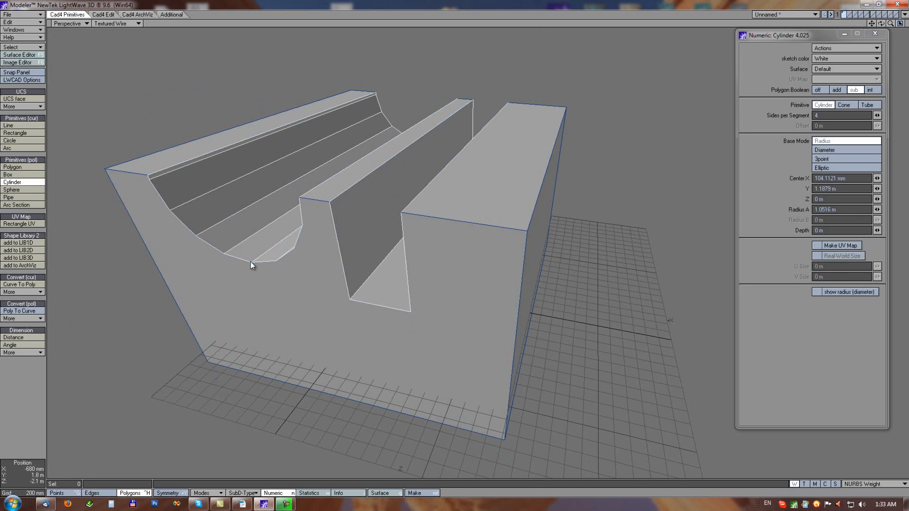